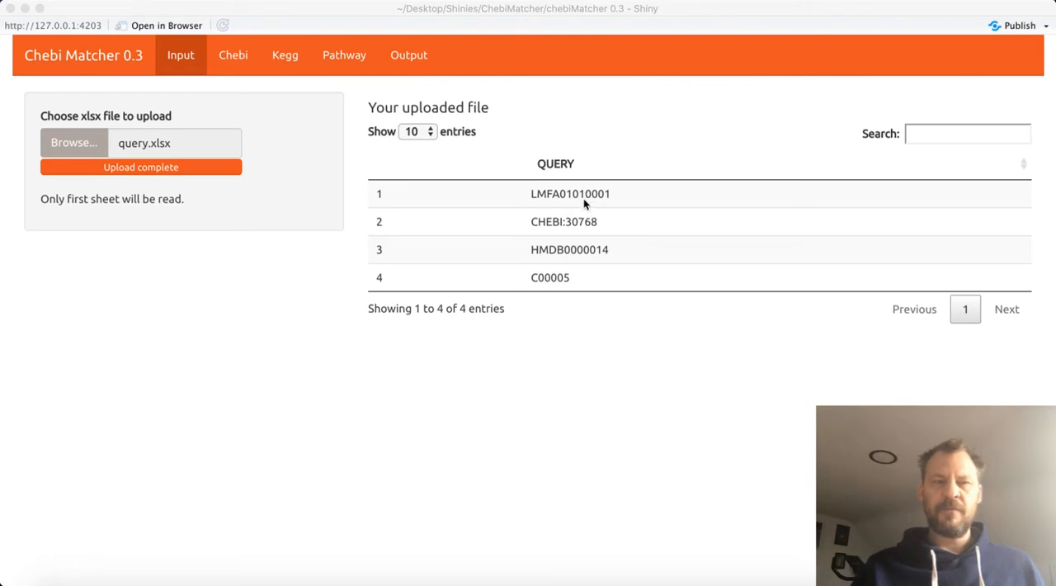
Add the IUPAC column to the Chebi match table and place it directly after ChEBI_Name
left_click(238, 60)
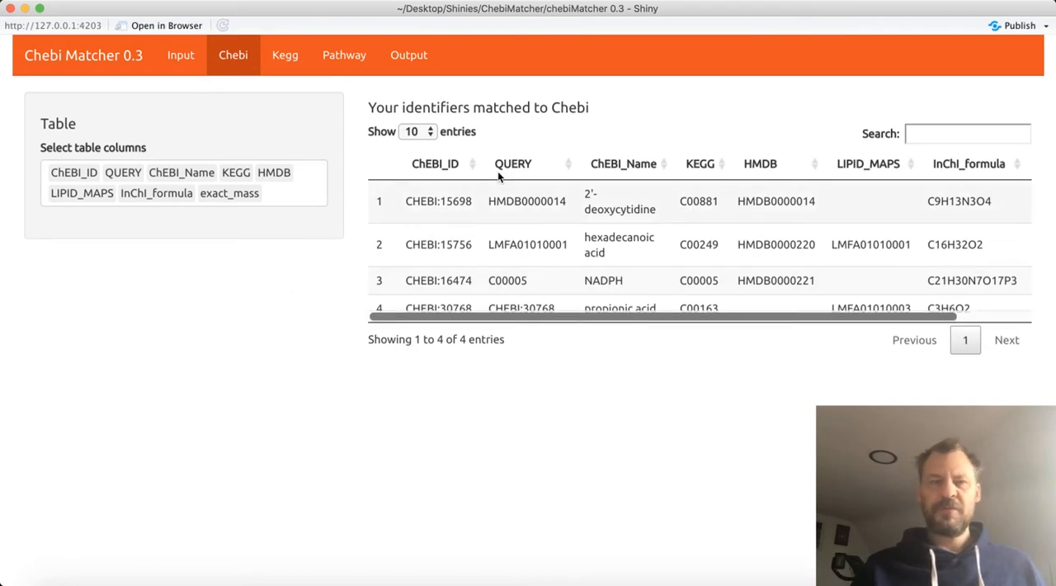
left_click(291, 199)
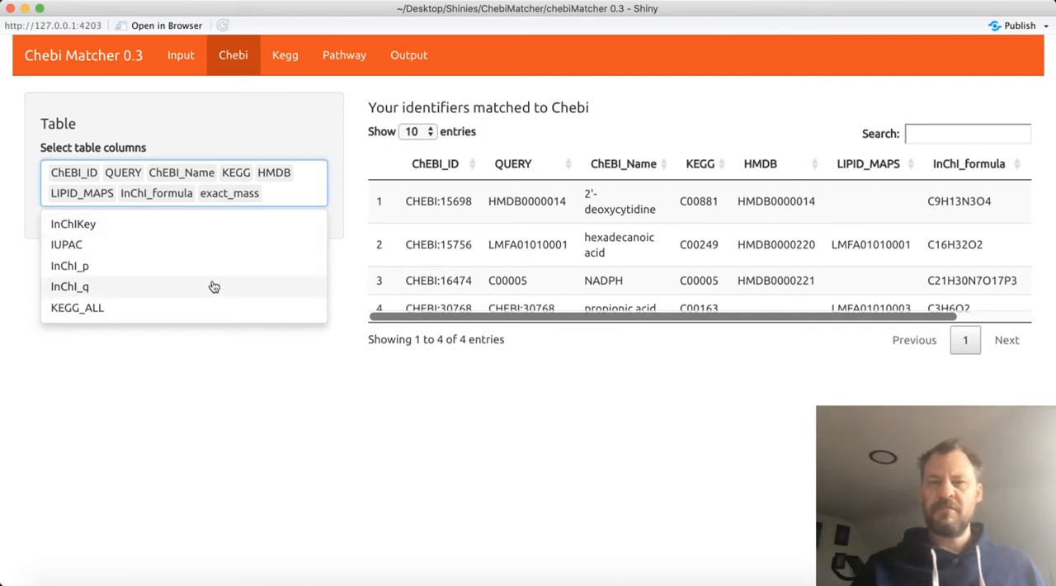
left_click(208, 245)
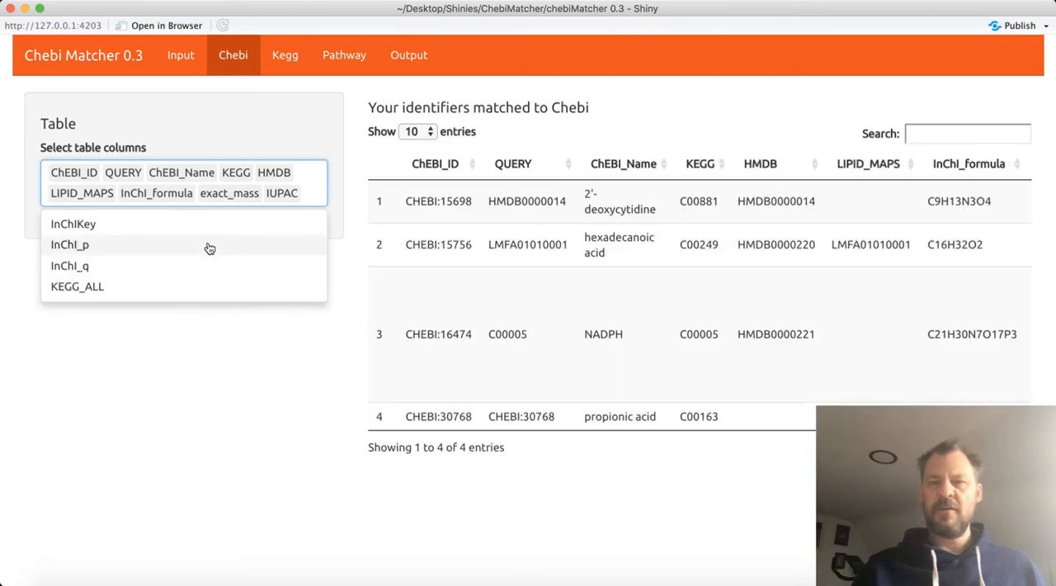
left_click(211, 409)
left_click_drag(296, 204, 238, 177)
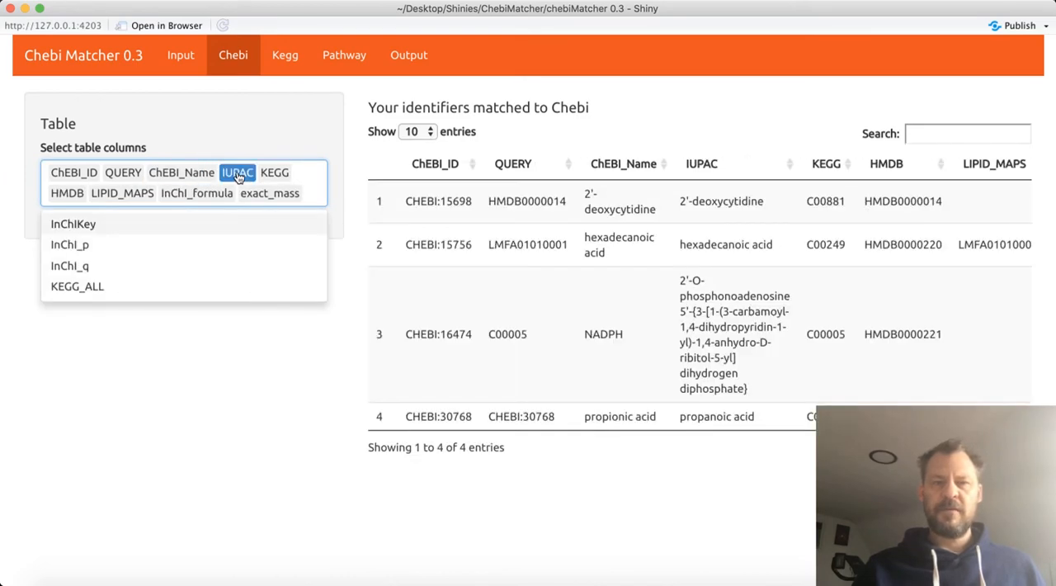
left_click(270, 419)
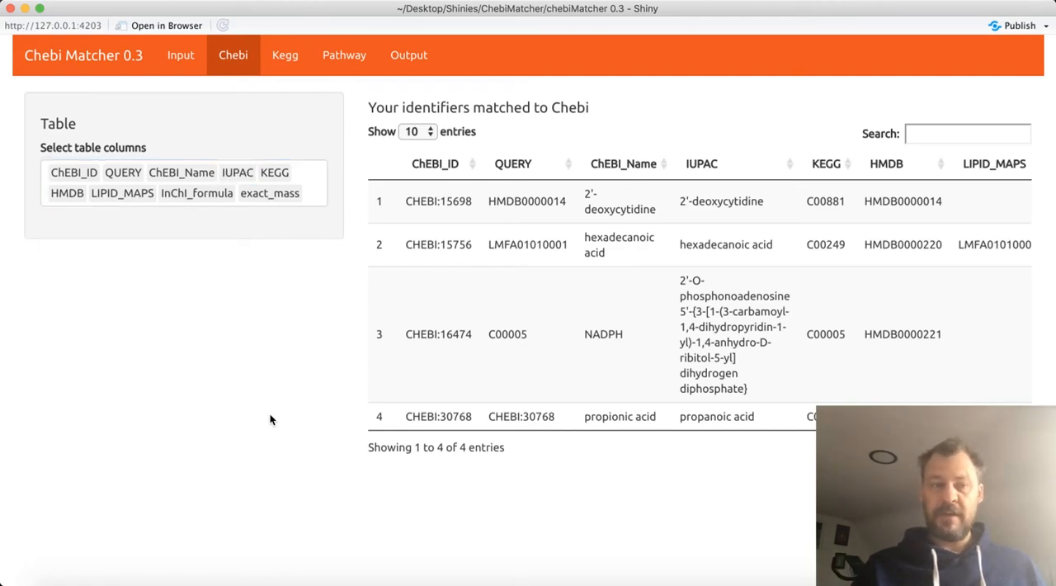
Check the available Kegg table columns and view the full NAME records of entries C00881, C00249 and C00005
left_click(297, 57)
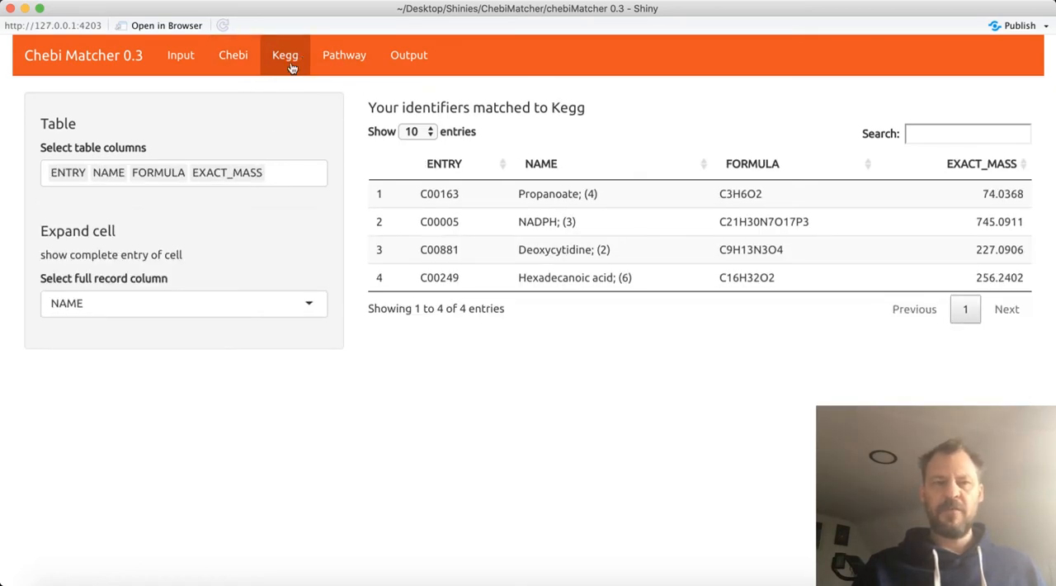
left_click(289, 176)
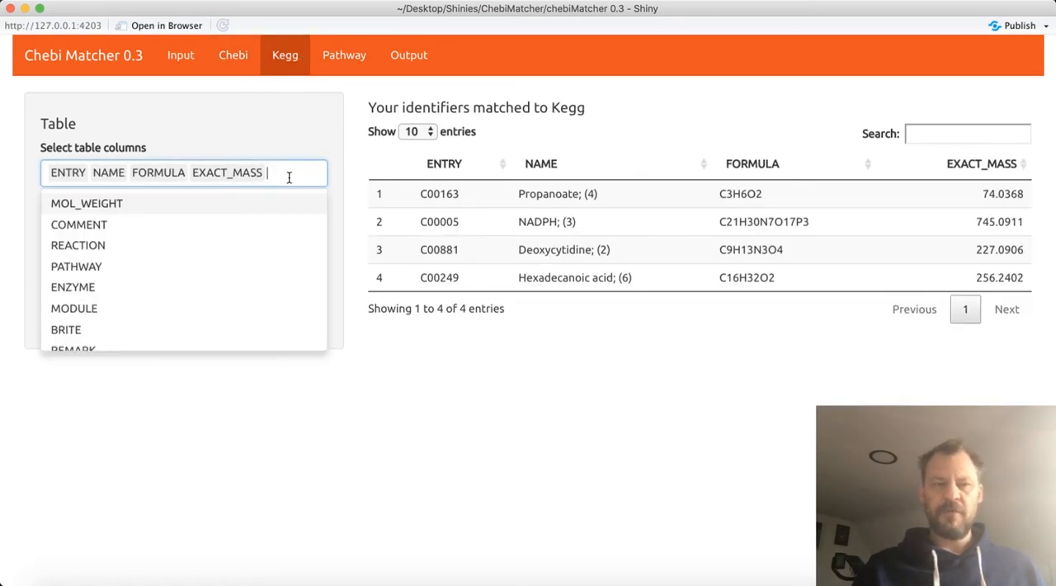
left_click(281, 126)
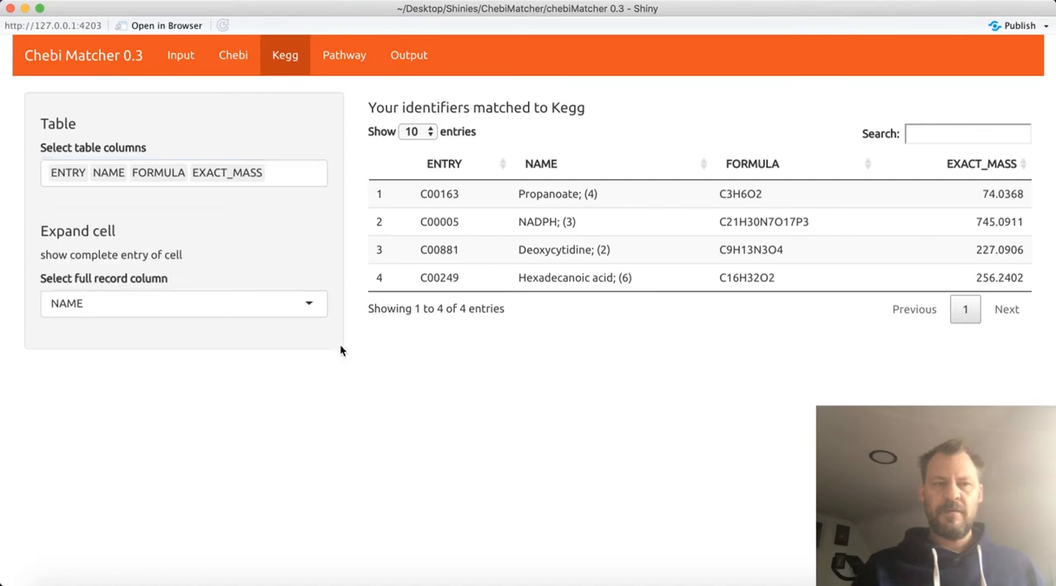
left_click(442, 256)
left_click(450, 280)
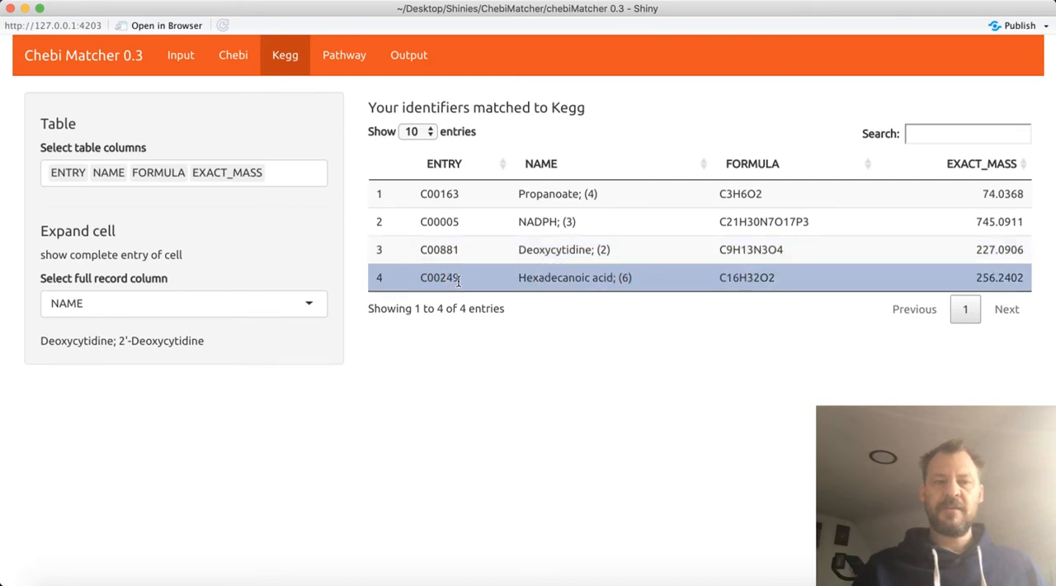
left_click(450, 225)
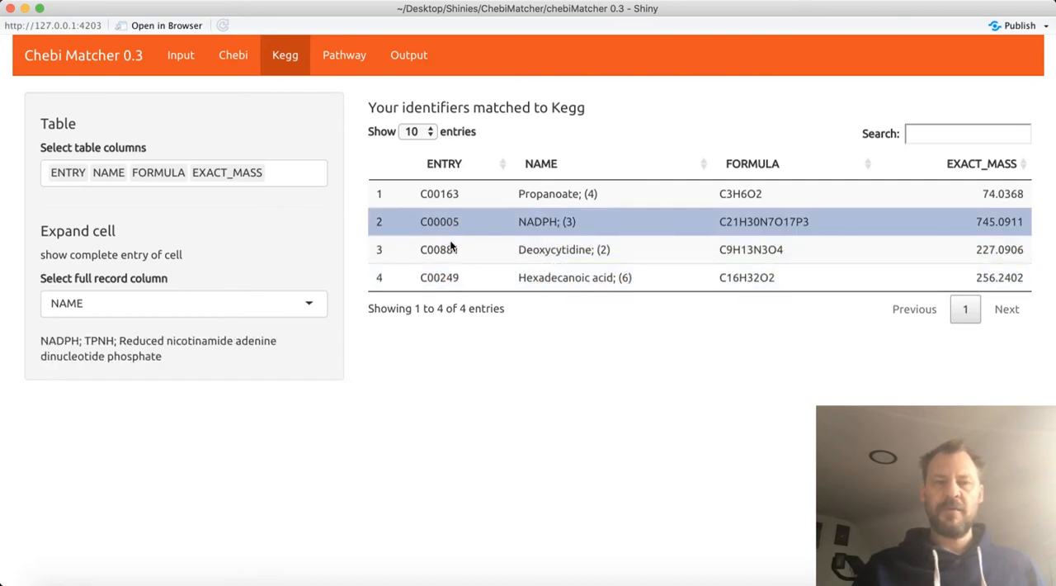
left_click(450, 252)
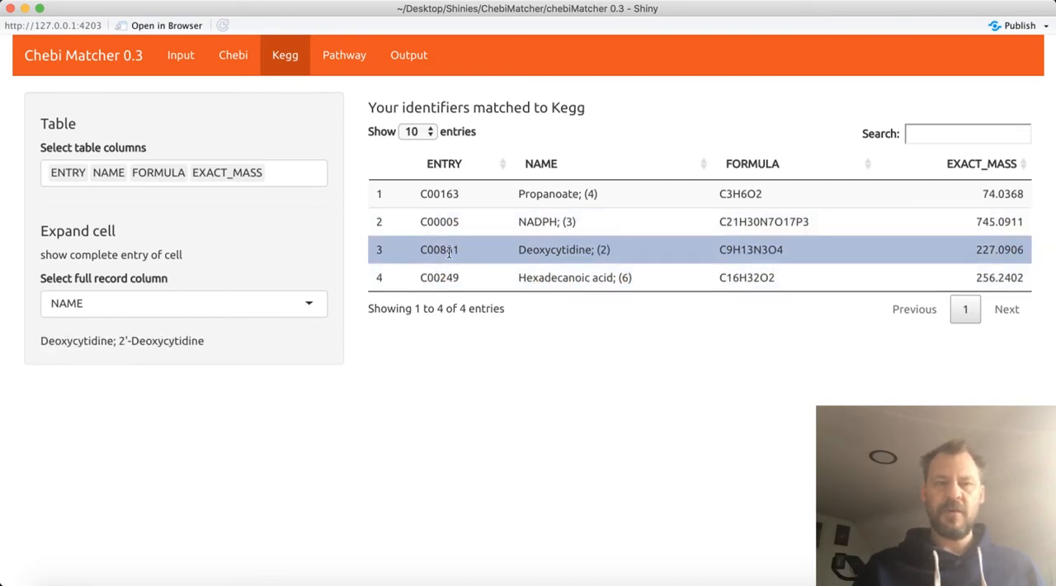
Review the matched pathways, the compounds in Glutathione metabolism and the options for the pathway selection
left_click(352, 61)
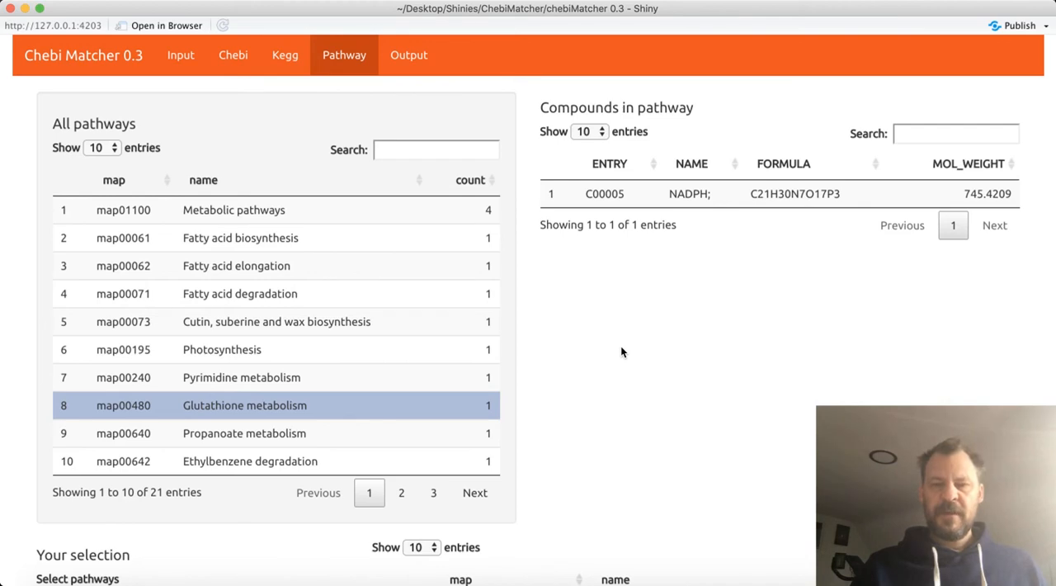
scroll(621, 350, "down", 3)
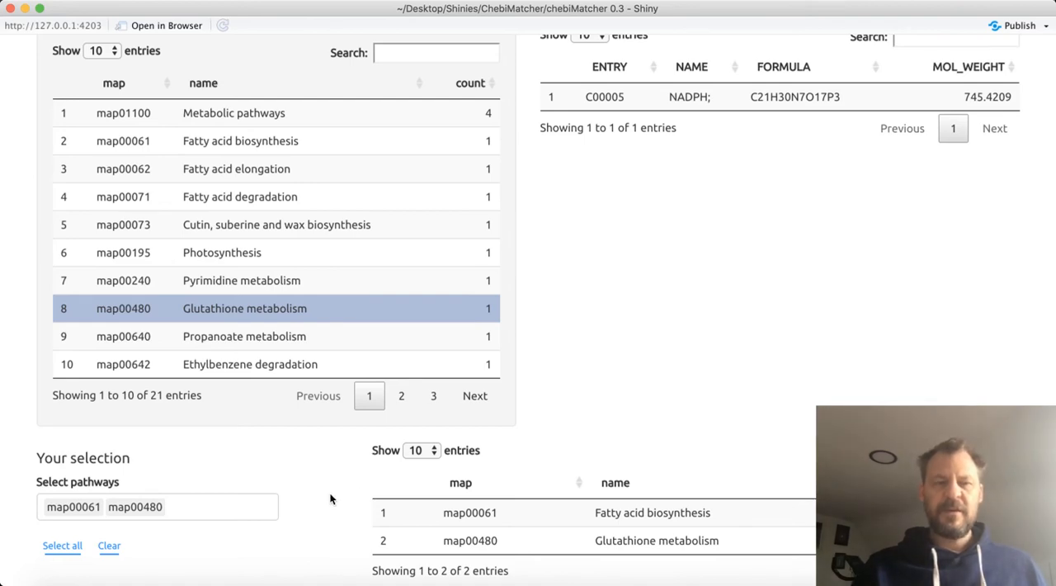
left_click(205, 516)
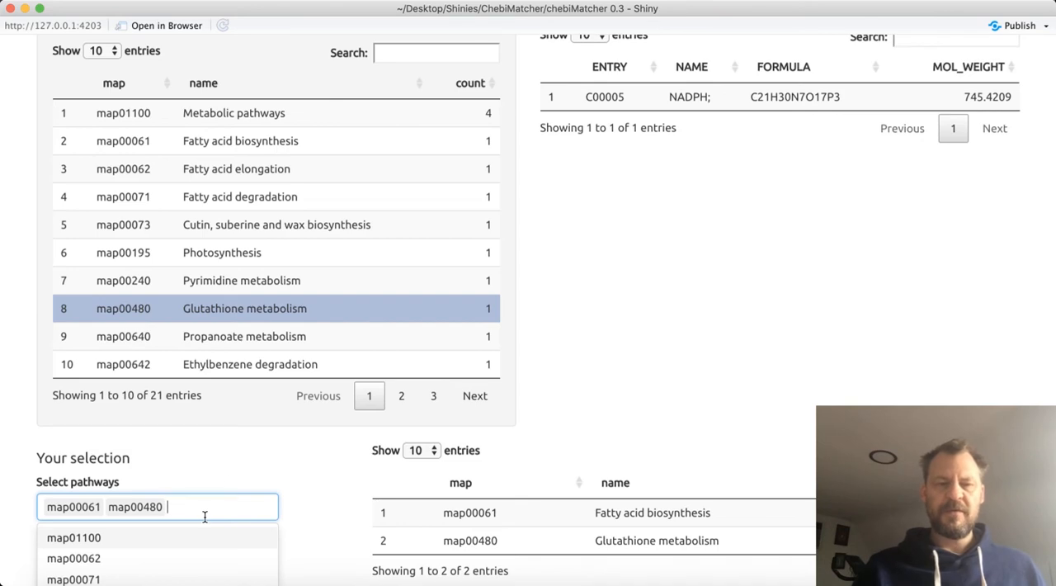
left_click(261, 454)
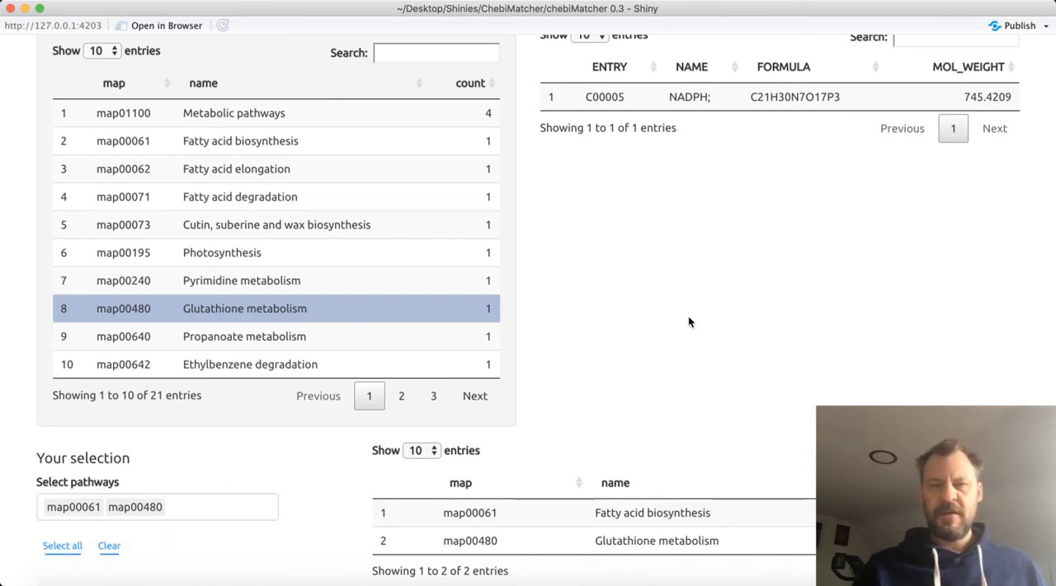
scroll(690, 322, "up", 2)
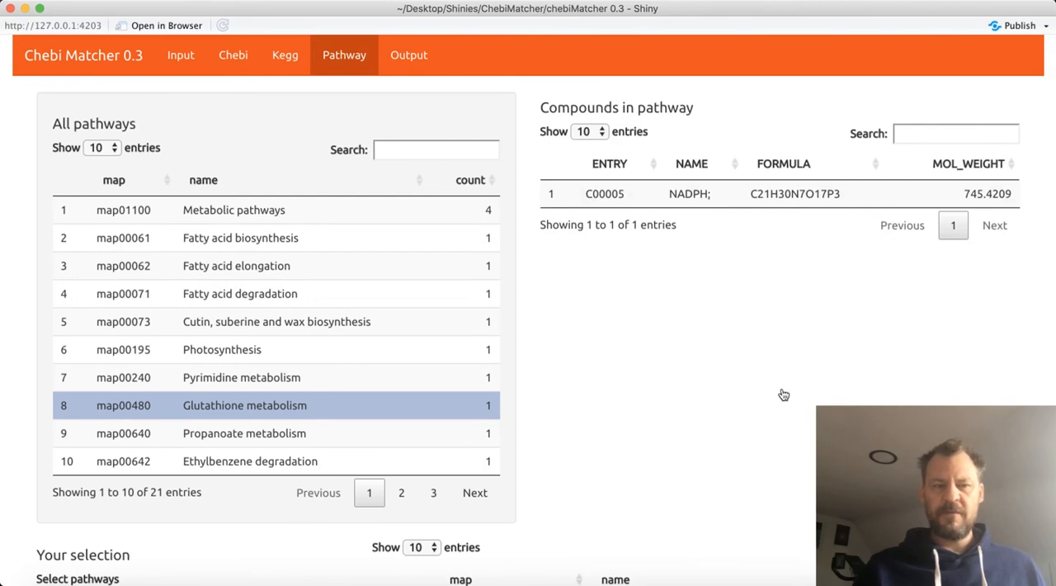
scroll(781, 391, "down", 2)
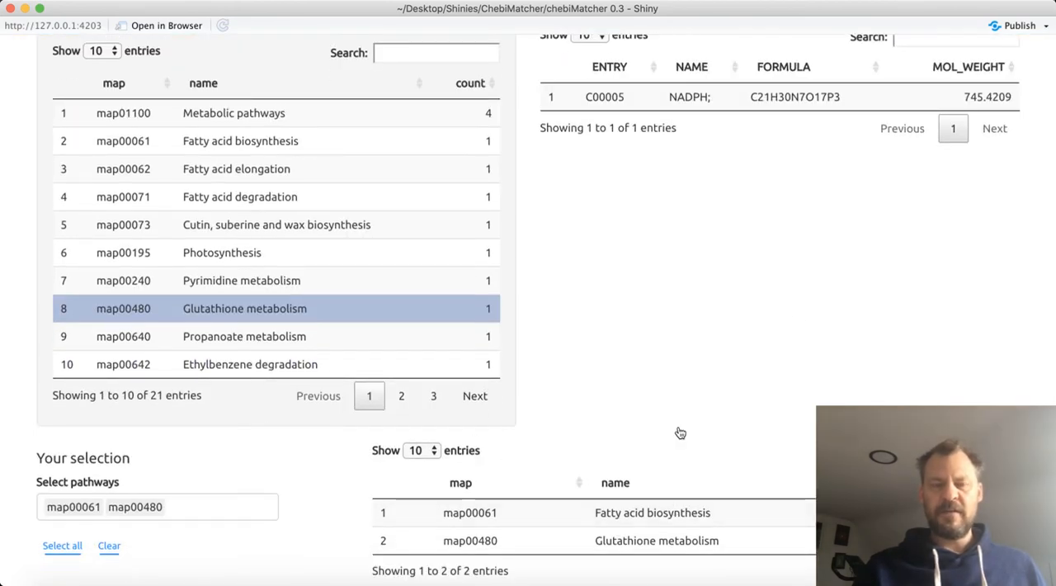
scroll(678, 429, "up", 2)
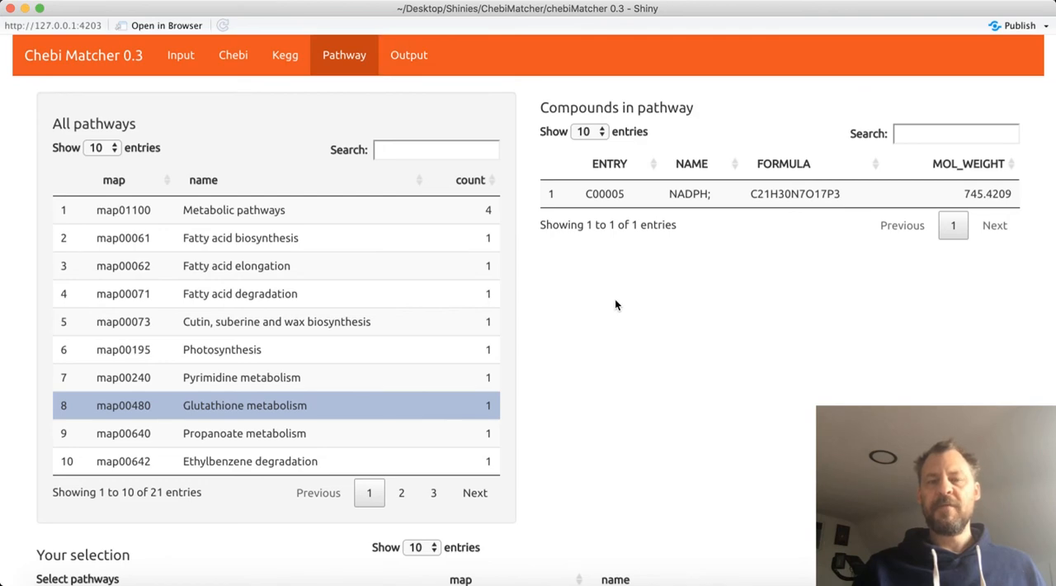
Generate the compound and pathway output tables with KEGG columns appended, the pathway matrix saved and no compound filtering
left_click(419, 67)
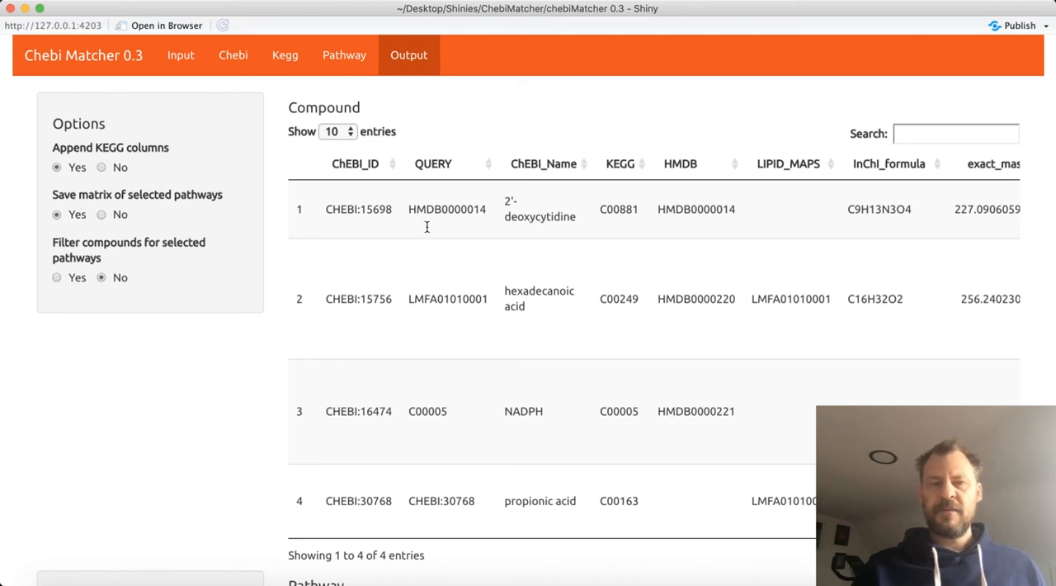
scroll(163, 360, "down", 5)
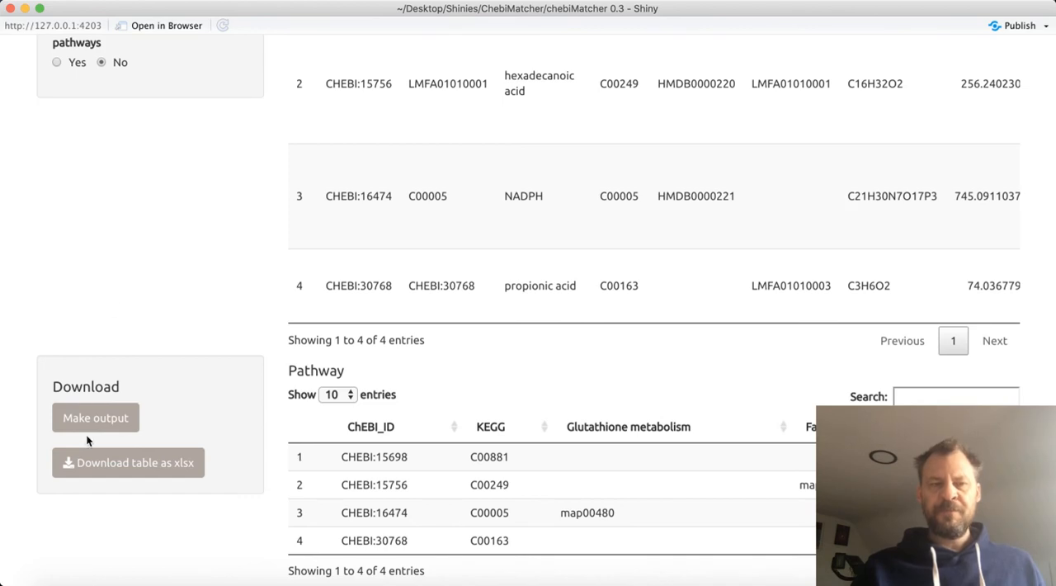
left_click(112, 429)
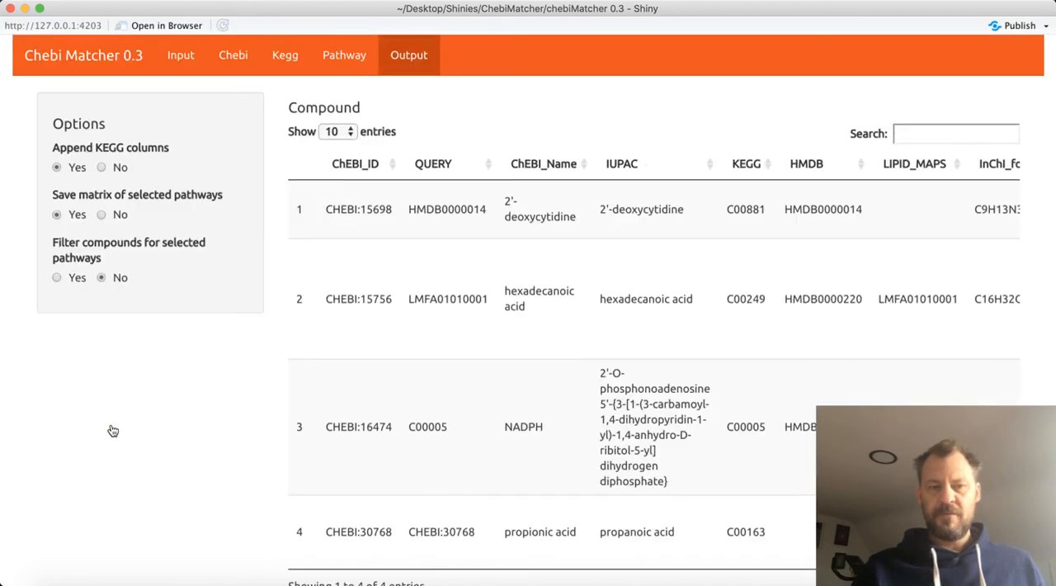
scroll(113, 432, "down", 3)
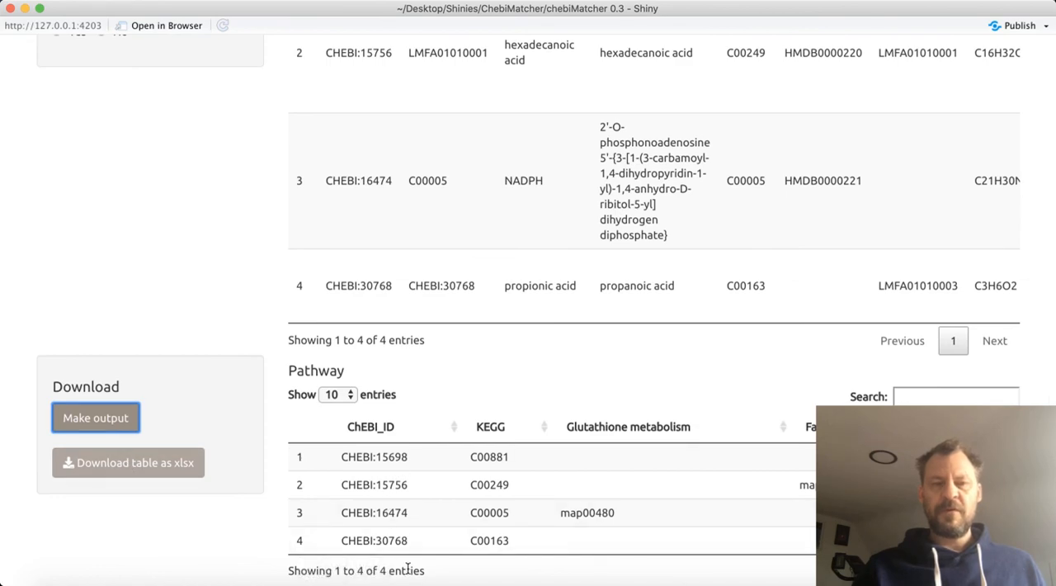
Turn on filtering of compounds for the selected pathways and regenerate the output tables
scroll(196, 240, "up", 2)
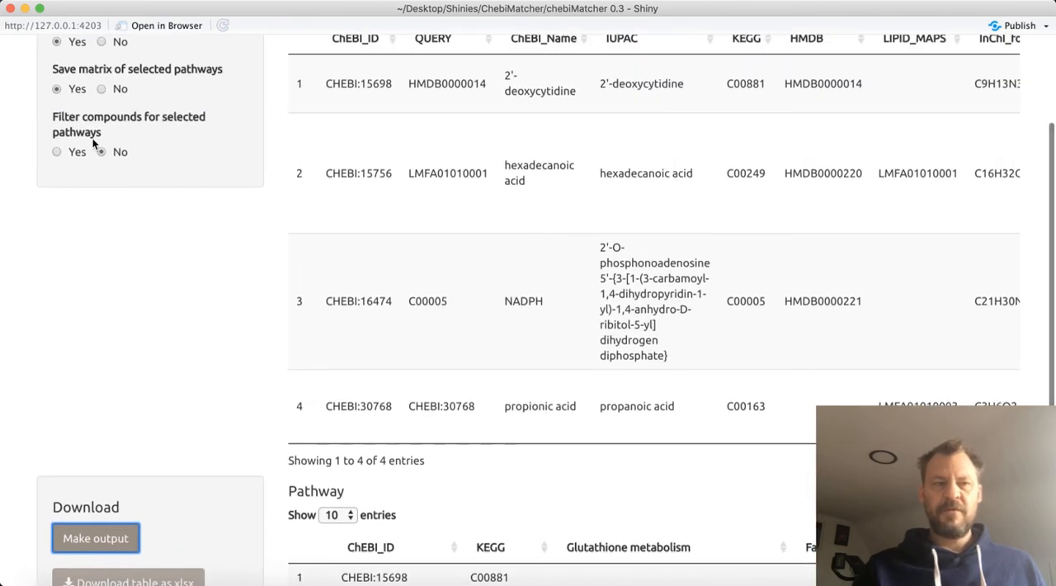
left_click(56, 152)
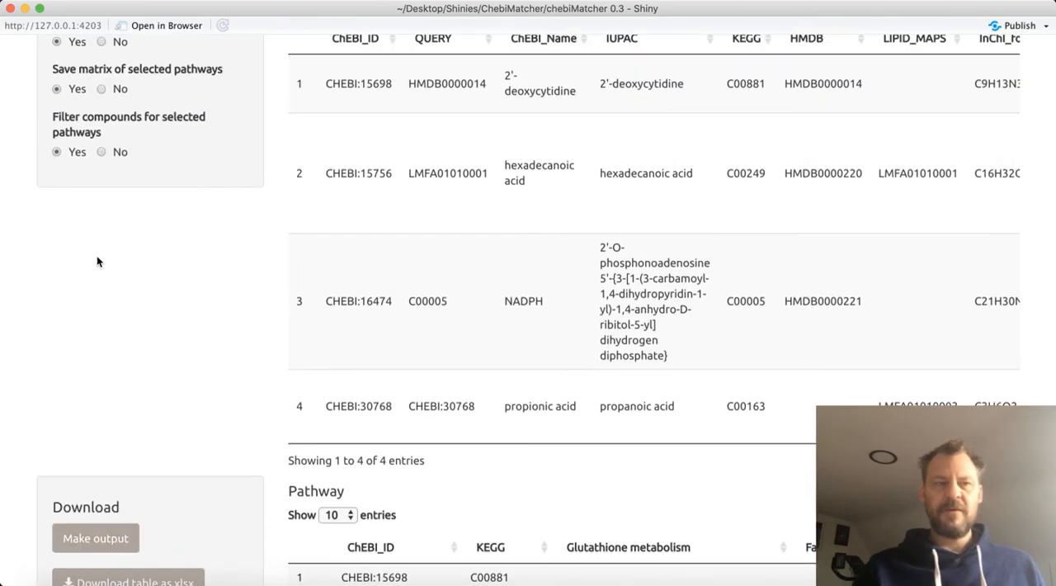
scroll(96, 255, "down", 2)
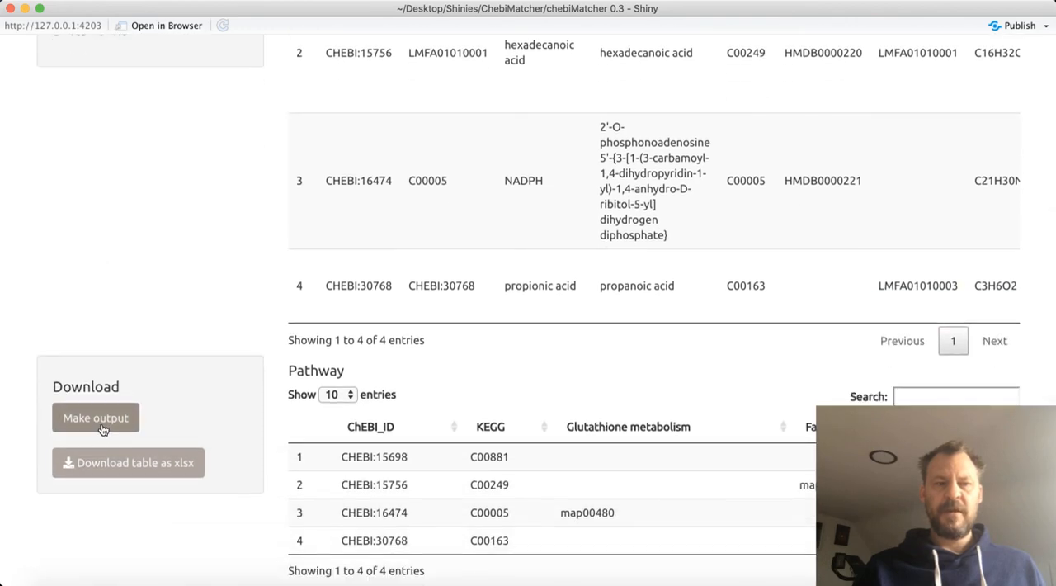
left_click(102, 428)
scroll(190, 366, "down", 1)
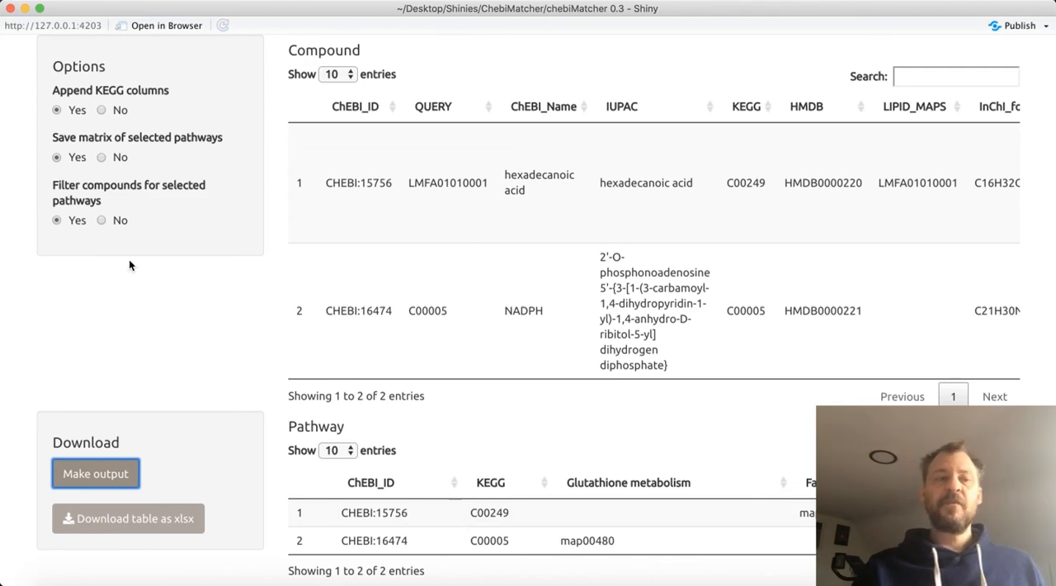
scroll(154, 321, "up", 1)
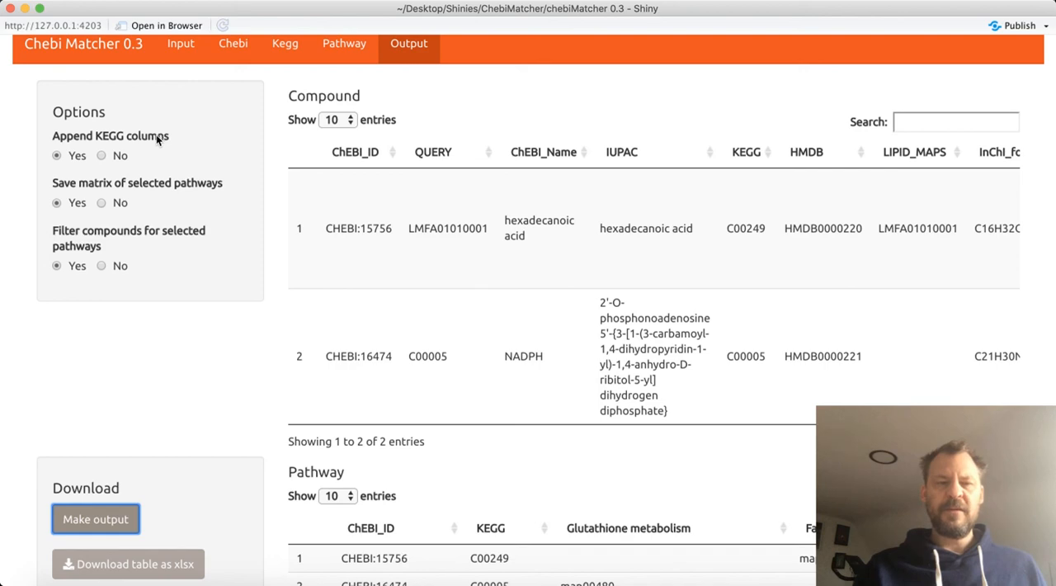
Download the output table as metabolist.xlsx into the Downloads folder
scroll(127, 275, "down", 1)
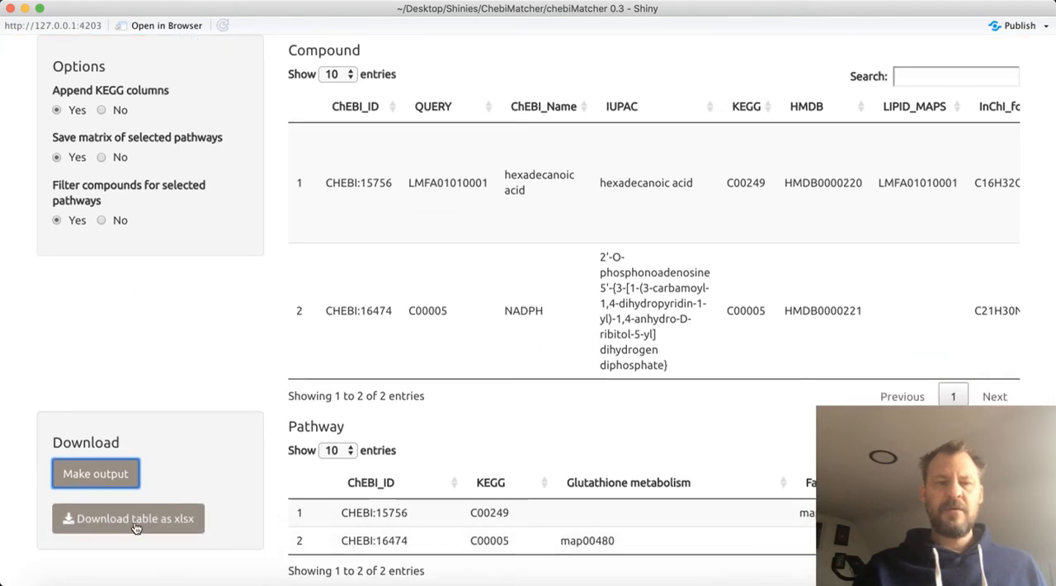
left_click(136, 528)
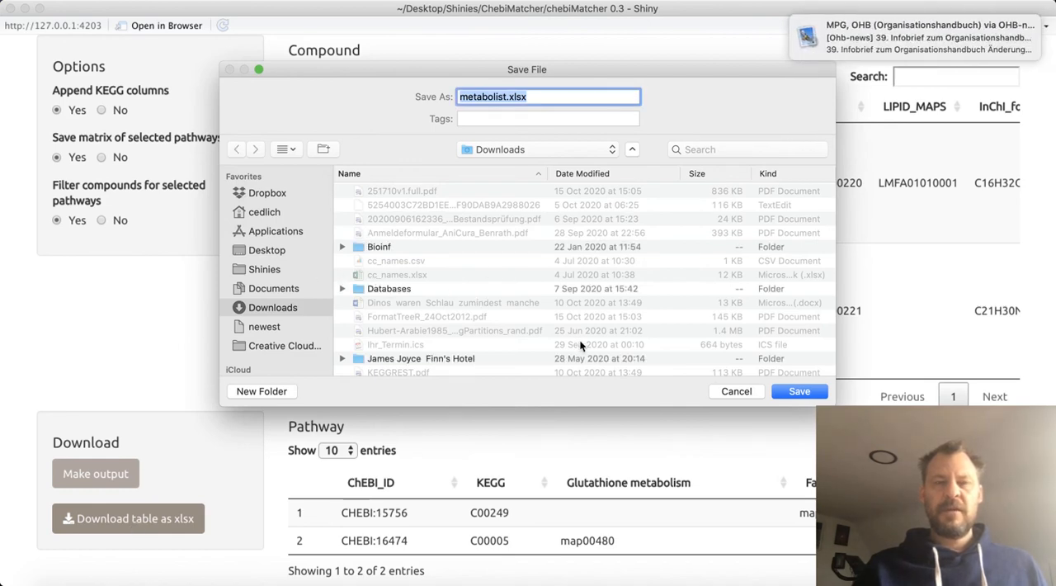
left_click(799, 391)
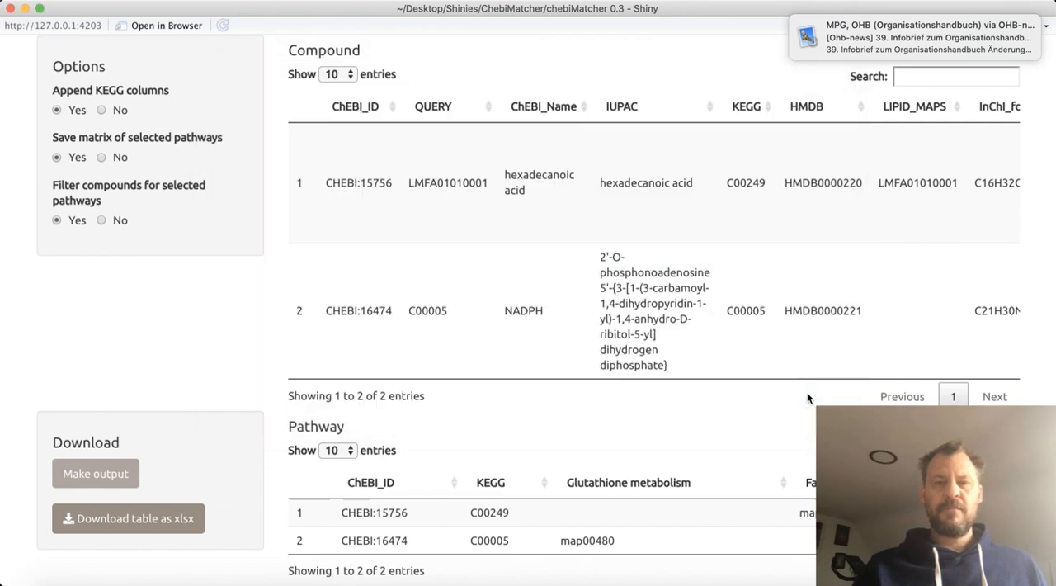
scroll(808, 396, "up", 2)
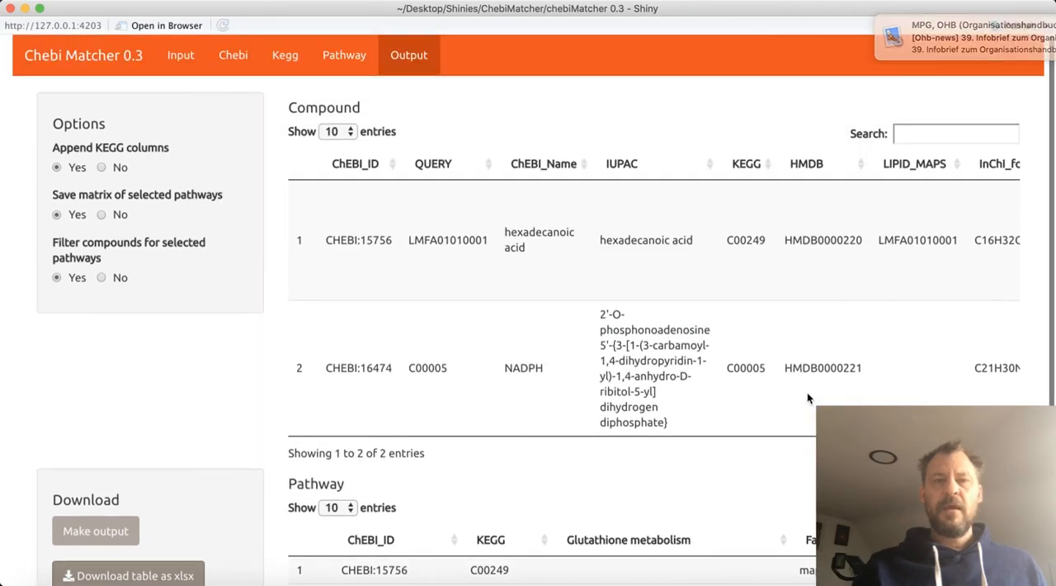